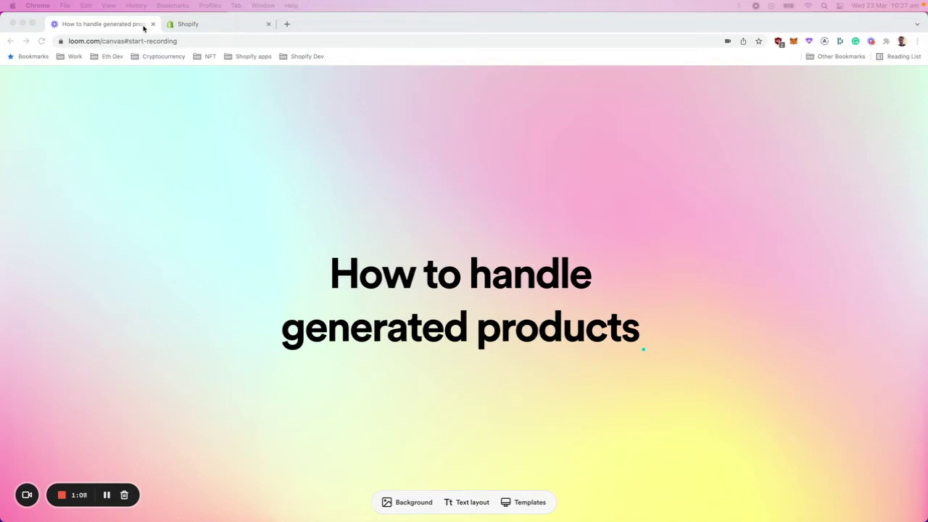
# Switch to the Shopify admin, view the full product list and open the online store preview
pyautogui.click(206, 24)
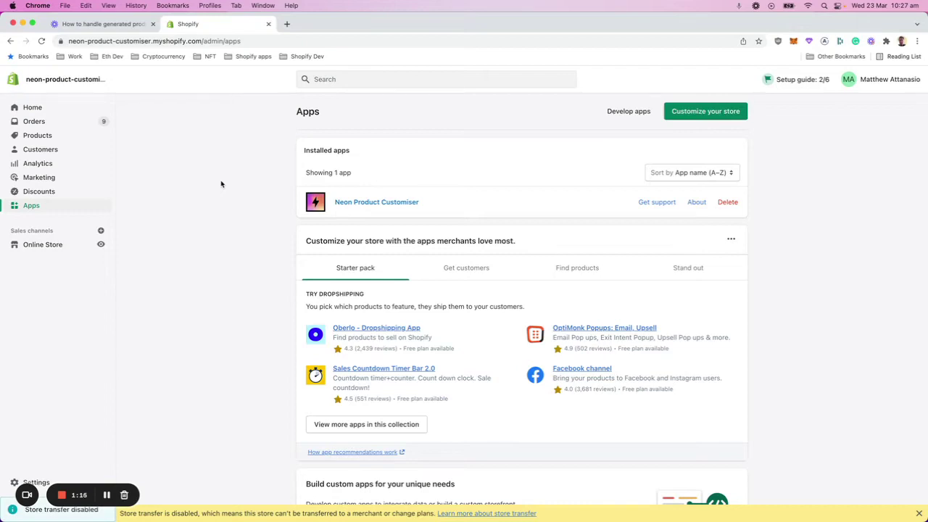
pyautogui.click(55, 139)
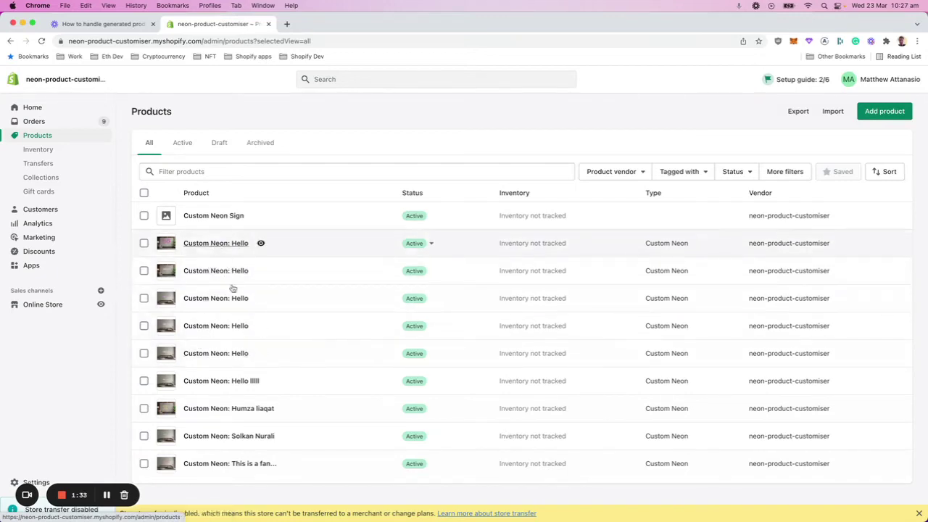
pyautogui.click(100, 304)
pyautogui.click(330, 24)
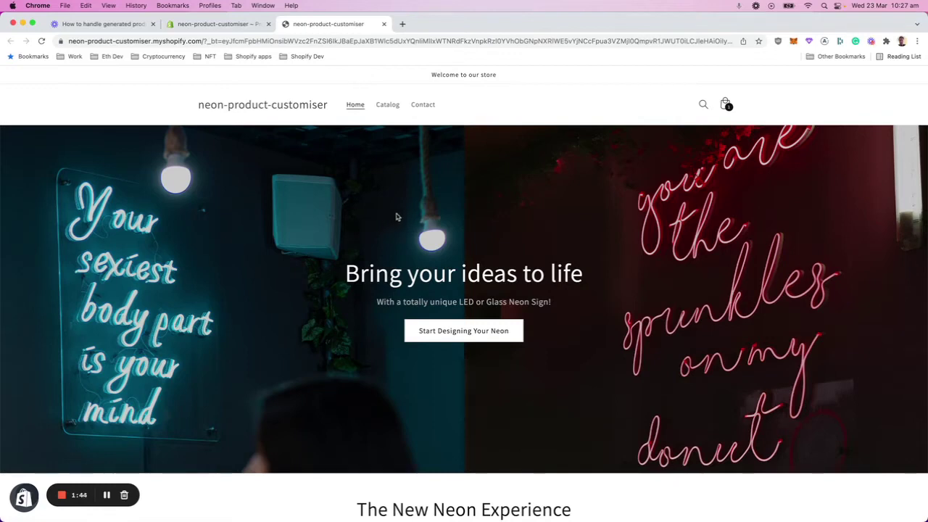
# Browse the storefront catalog, view the Custom Neon Sign product page and return to the catalog
pyautogui.click(396, 108)
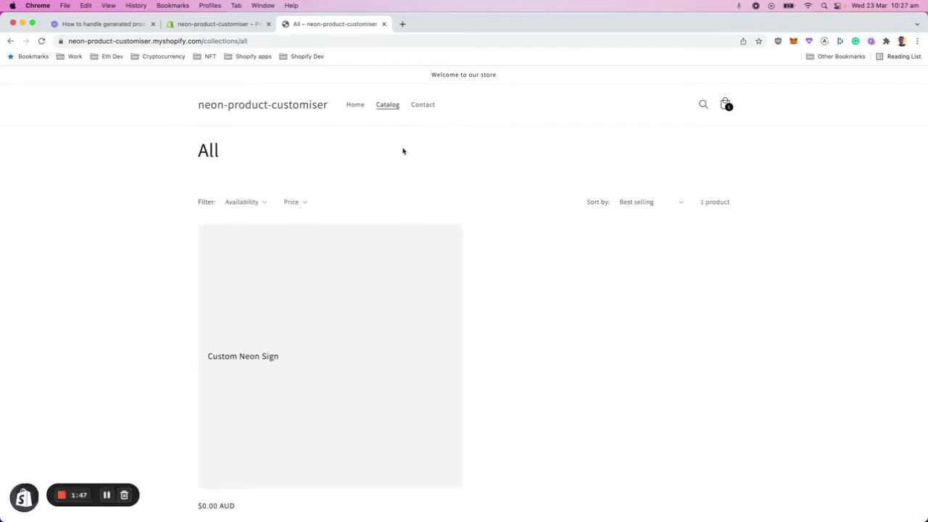
pyautogui.scroll(-2, 421, 166)
pyautogui.scroll(2, 488, 240)
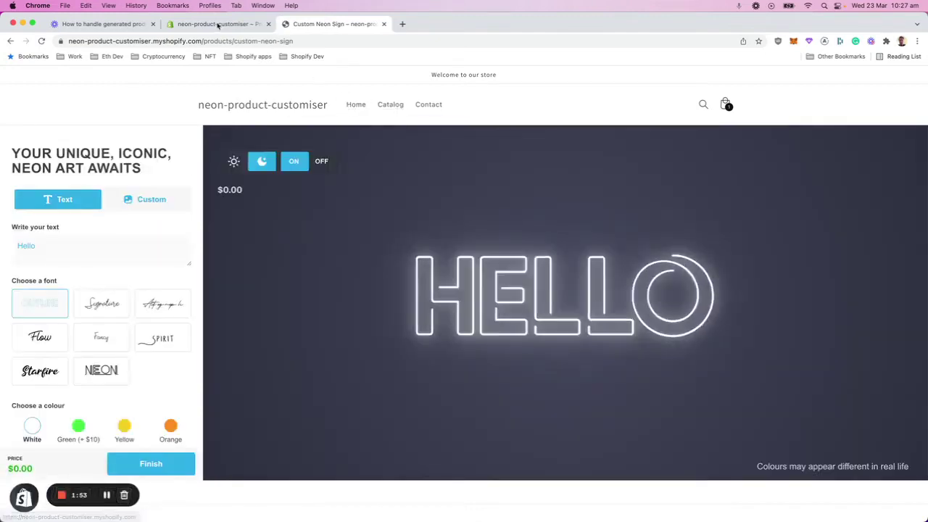
pyautogui.click(387, 106)
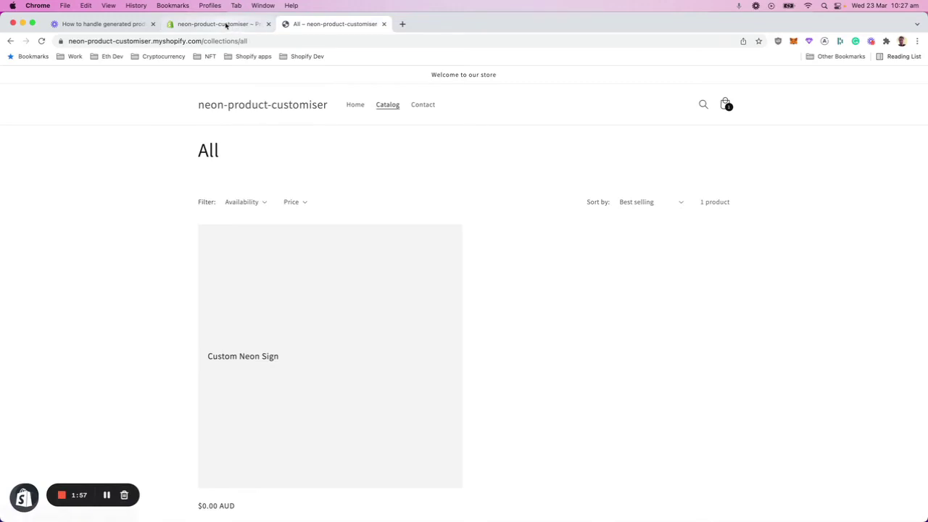
# Return to the Shopify admin and examine the product conditions of the All collection
pyautogui.click(226, 25)
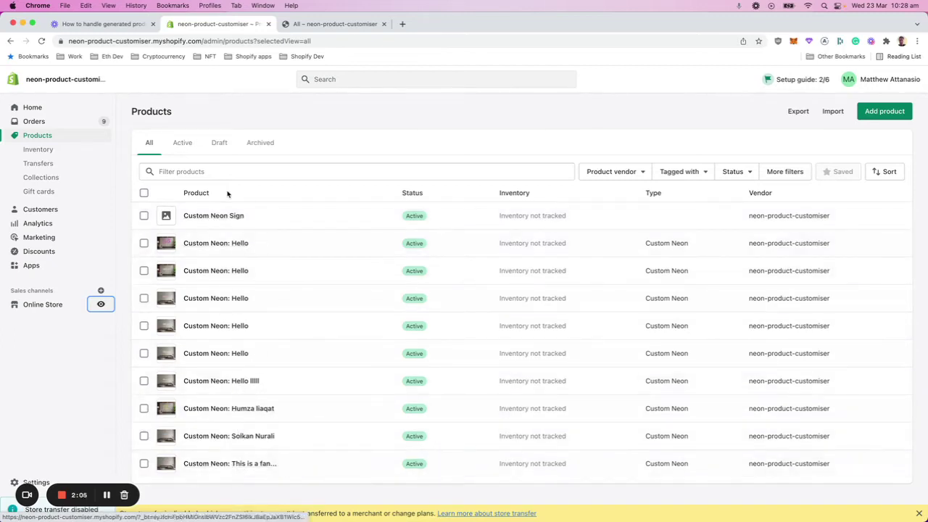
pyautogui.click(42, 180)
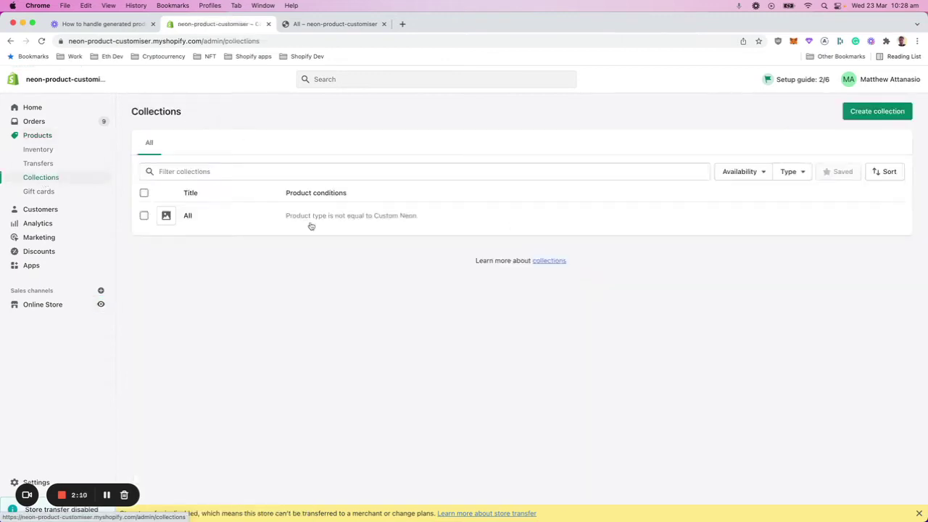
pyautogui.click(187, 217)
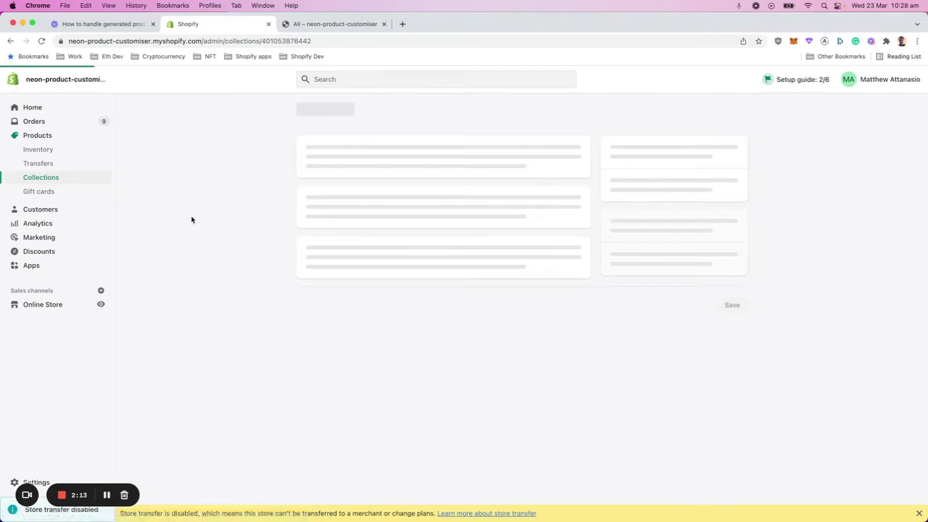
pyautogui.scroll(-3, 198, 216)
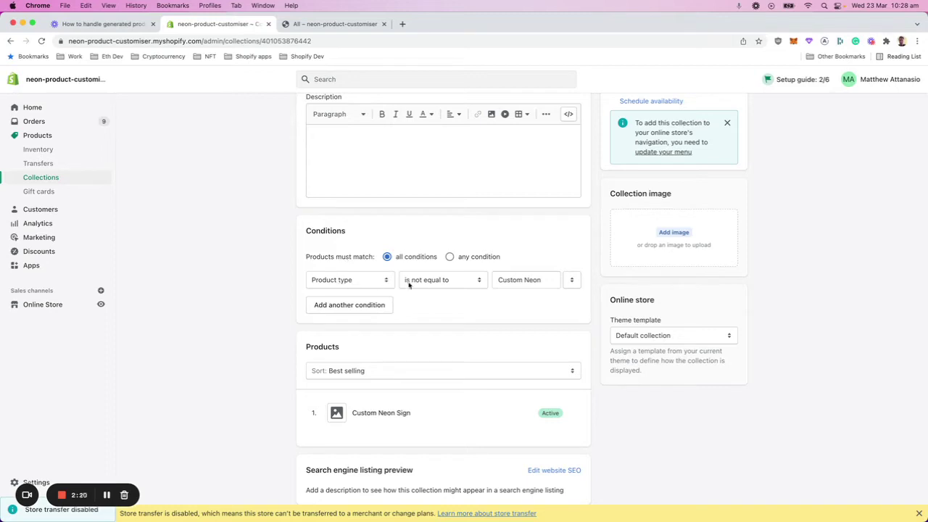
pyautogui.click(536, 280)
pyautogui.scroll(3, 265, 266)
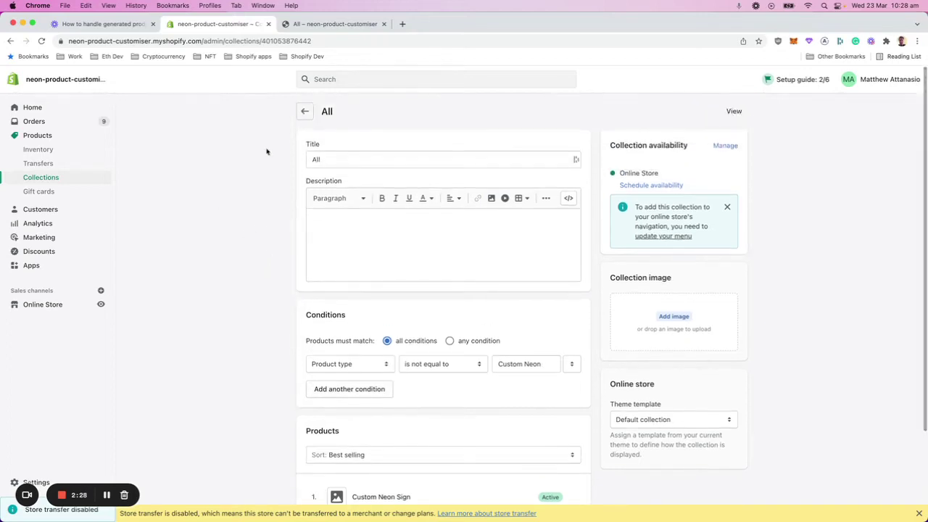
pyautogui.click(305, 111)
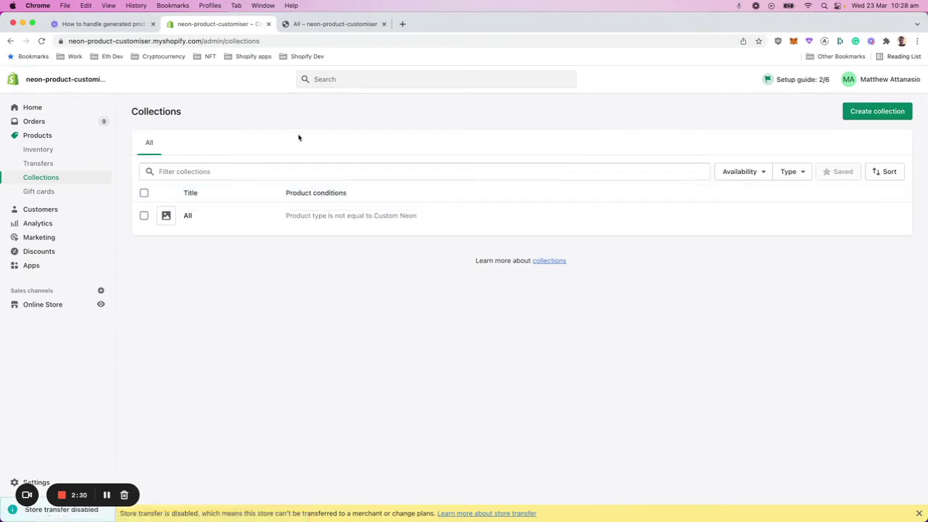
# Start a new collection titled Neons
pyautogui.click(886, 117)
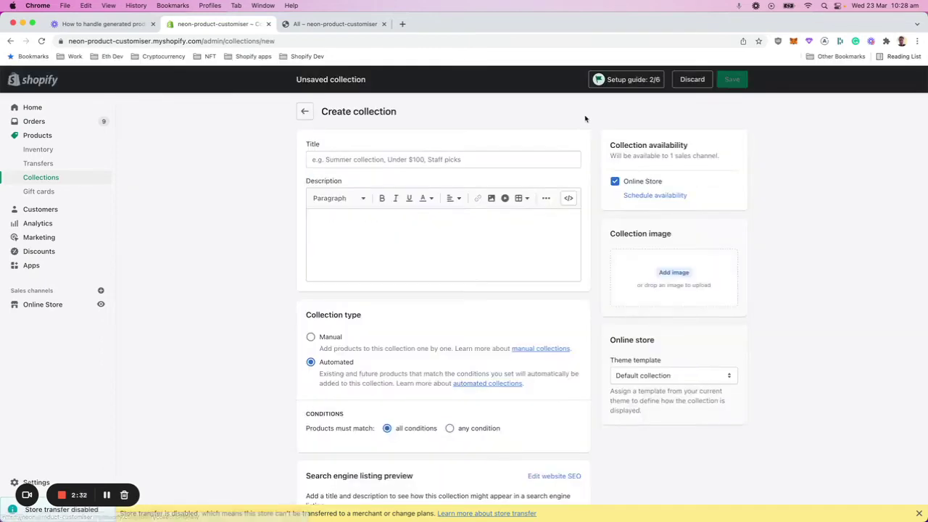
pyautogui.click(404, 160)
pyautogui.write('Neons')
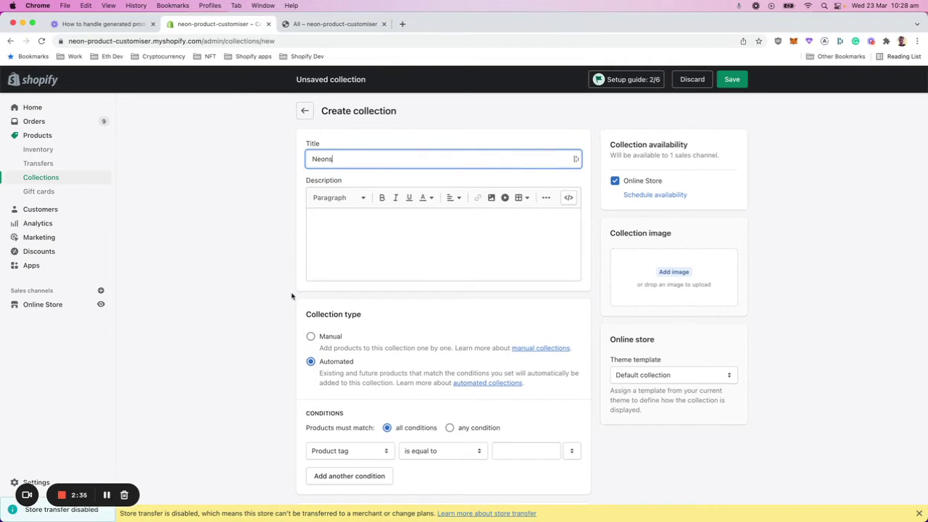
# Set the new collection's condition to Product type with the operator "is not equal to"
pyautogui.scroll(-2, 292, 295)
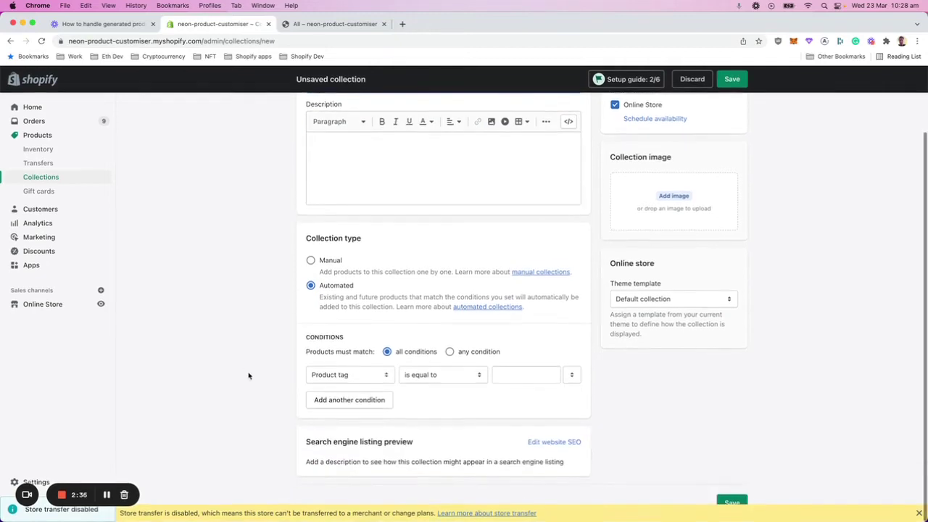
pyautogui.click(354, 376)
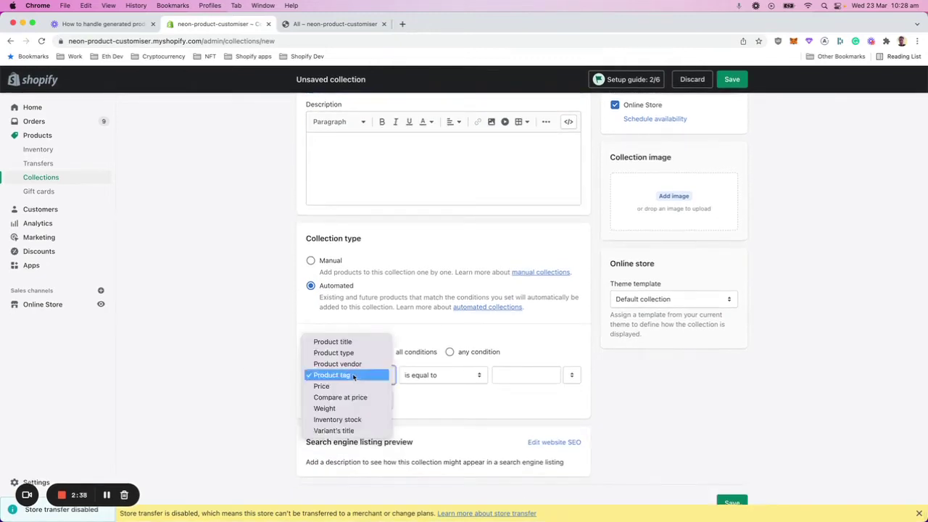
pyautogui.click(356, 353)
pyautogui.click(435, 376)
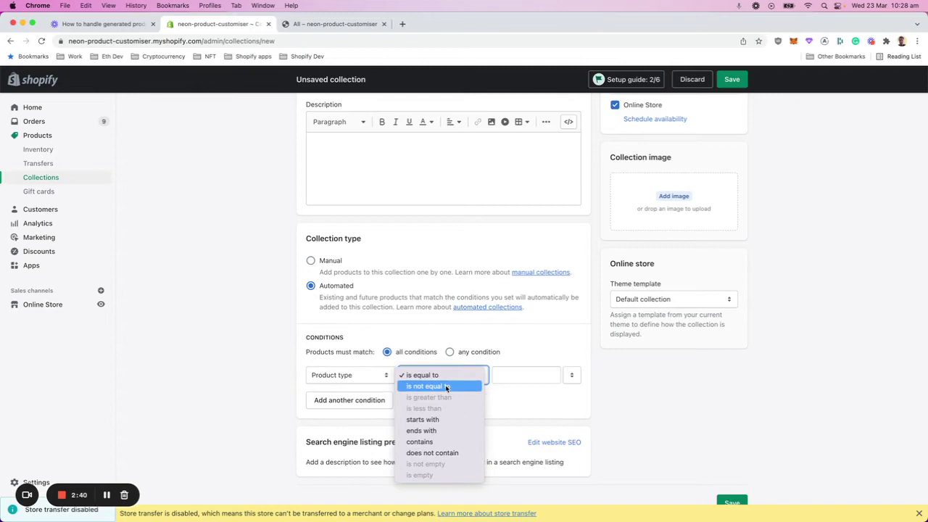
pyautogui.click(439, 386)
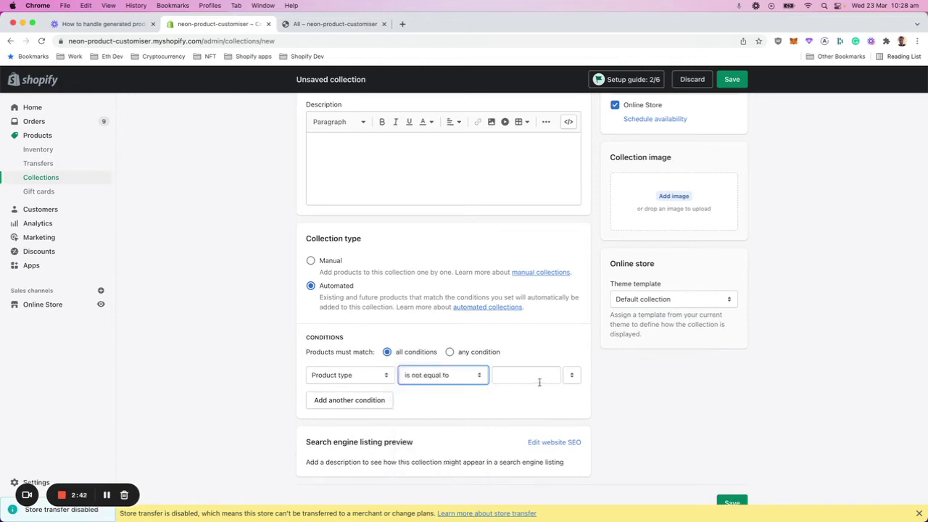
pyautogui.click(532, 373)
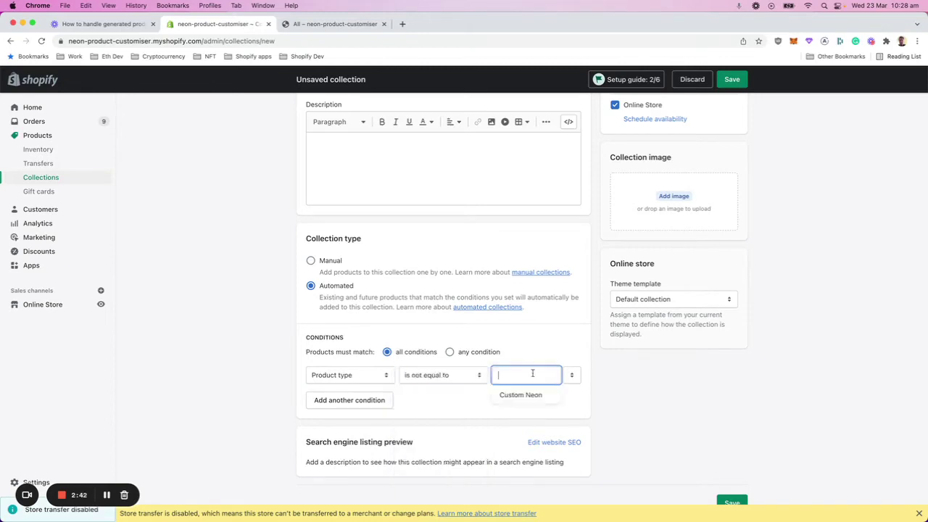
pyautogui.click(663, 394)
# Leave the new Neons collection and discard its unsaved changes
pyautogui.scroll(3, 518, 297)
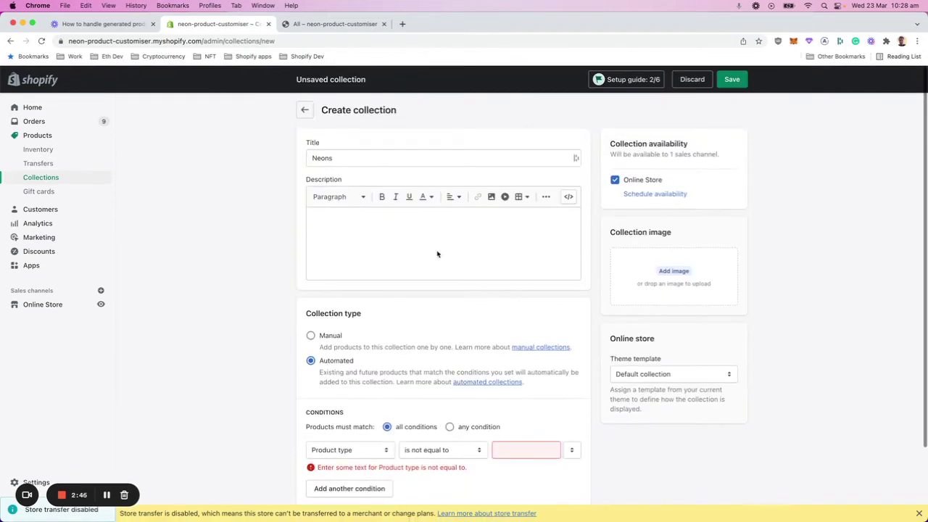
pyautogui.click(304, 111)
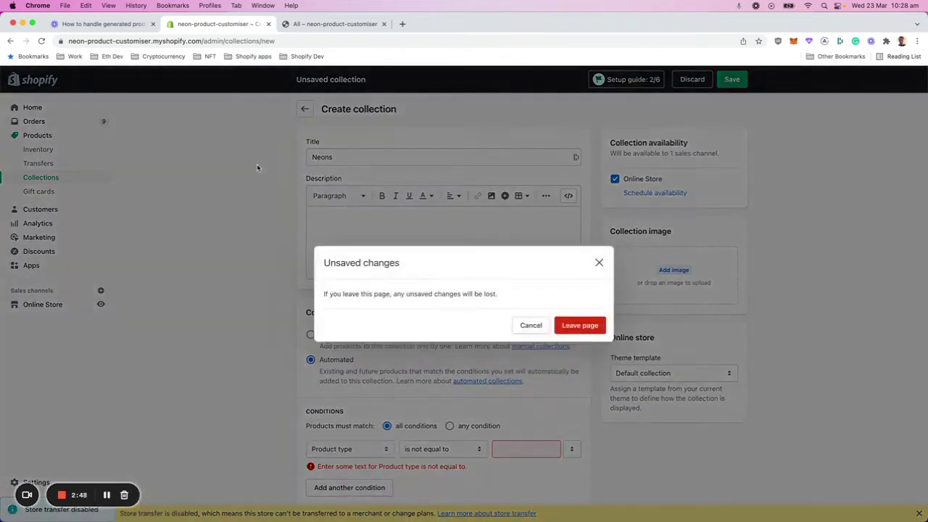
pyautogui.click(599, 264)
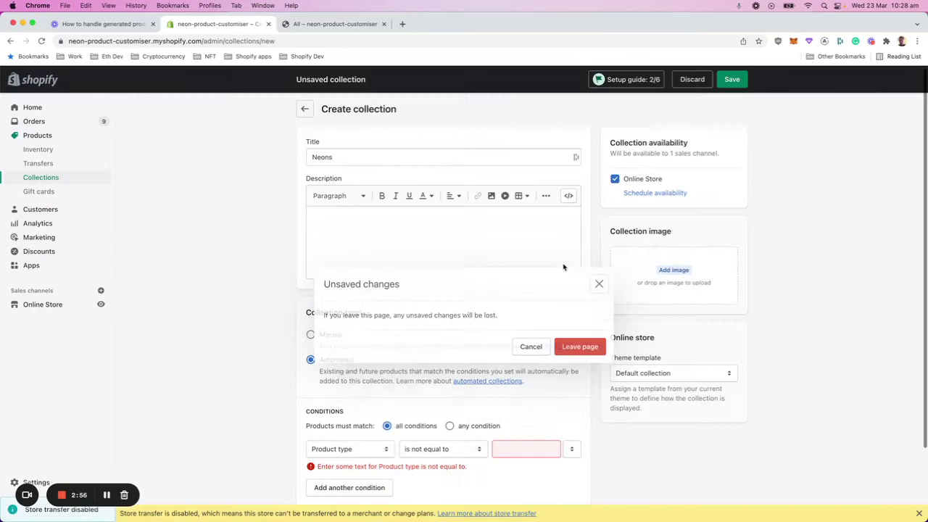
pyautogui.click(304, 109)
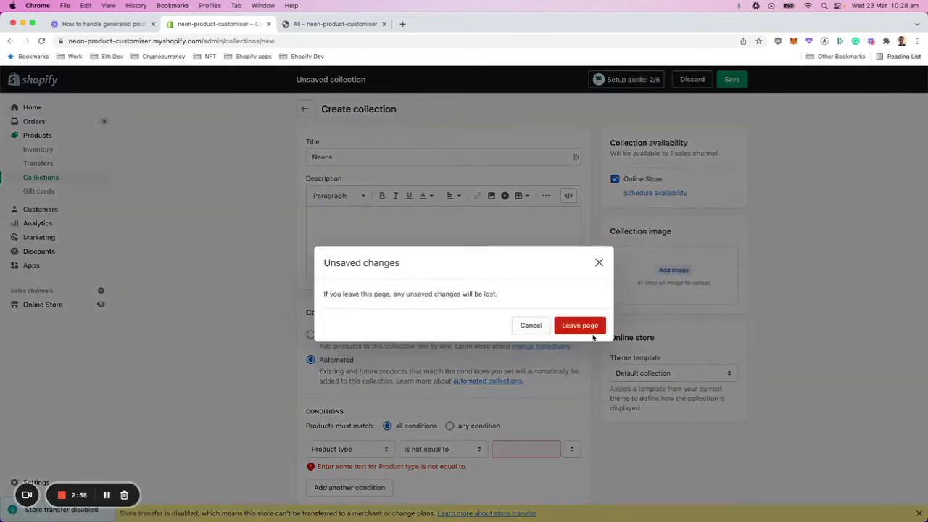
pyautogui.click(591, 331)
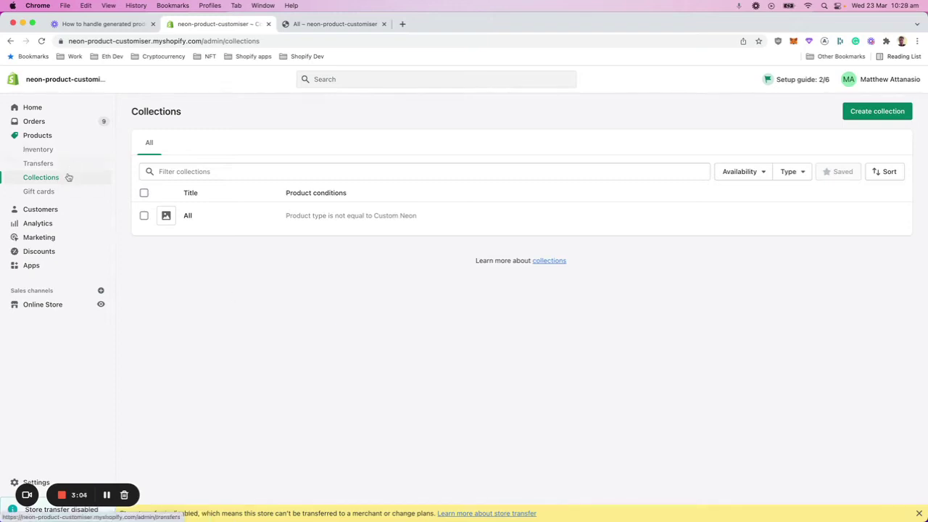
# Examine the first Custom Neon: Hello product's description, media, pricing and custom type, and return to the product list
pyautogui.click(64, 137)
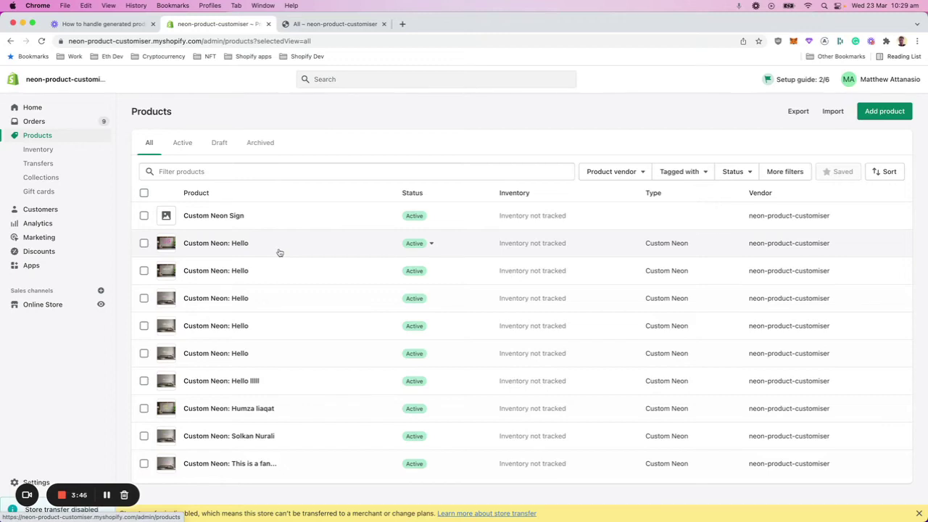
pyautogui.click(238, 246)
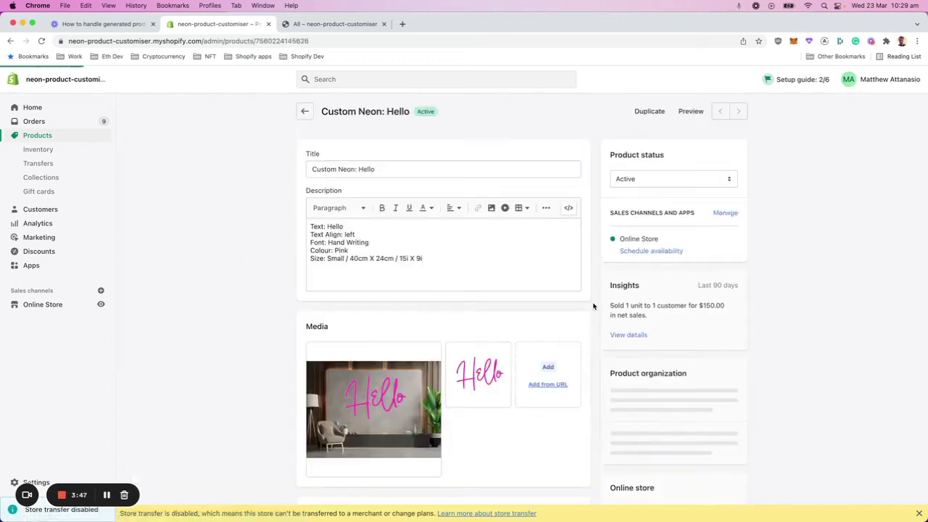
pyautogui.scroll(-3, 826, 306)
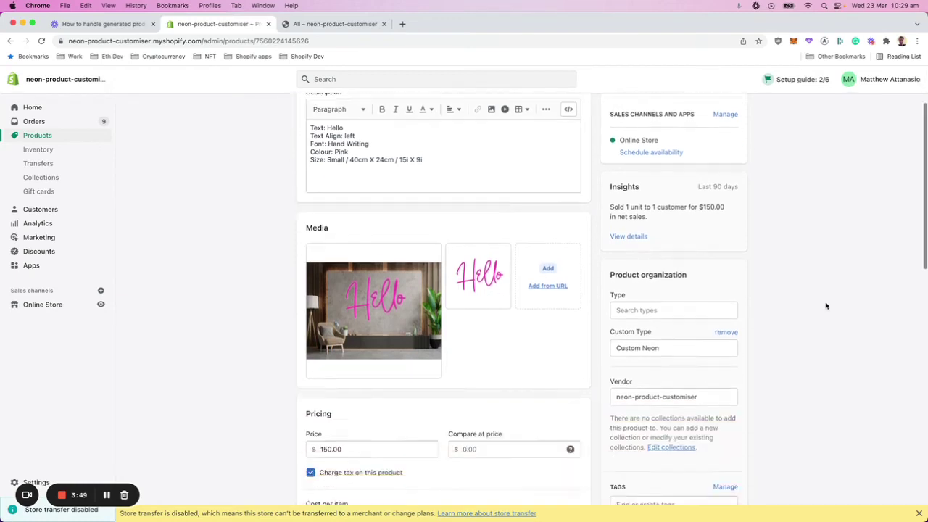
pyautogui.scroll(-5, 827, 306)
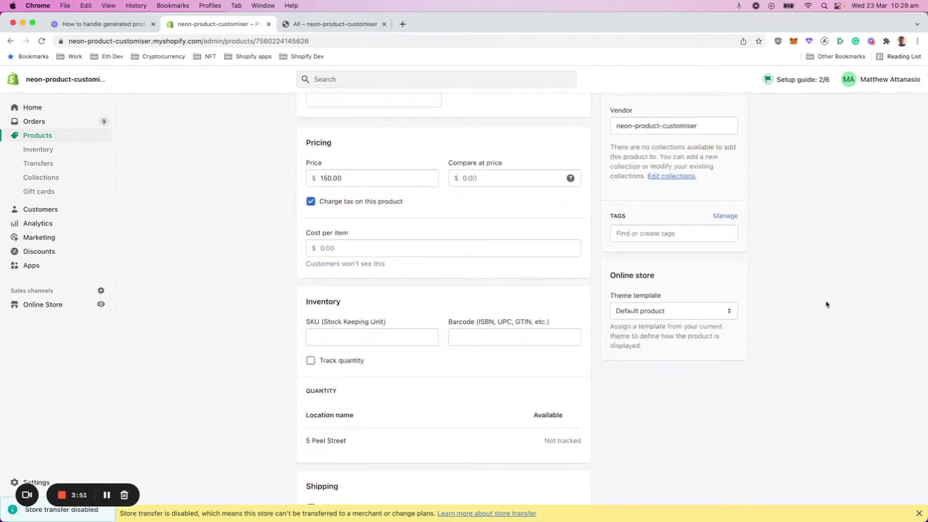
pyautogui.scroll(3, 823, 305)
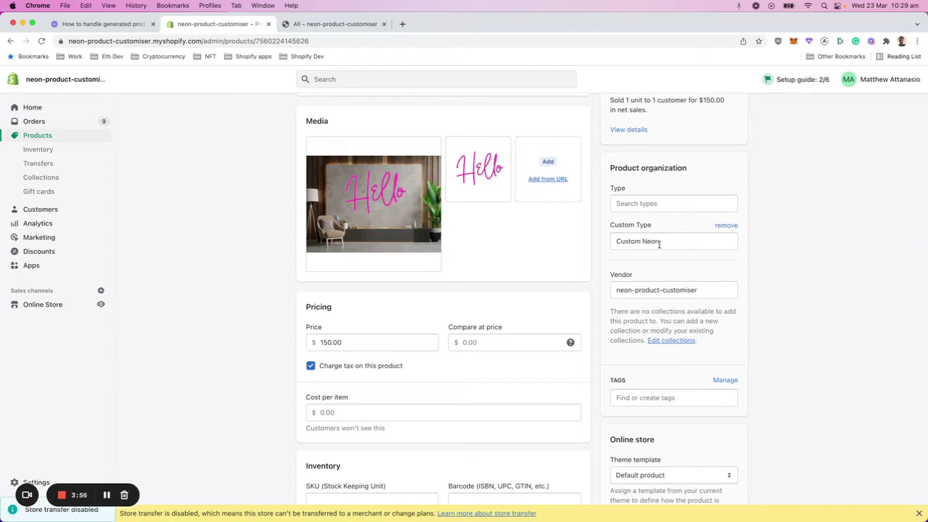
pyautogui.scroll(-4, 806, 303)
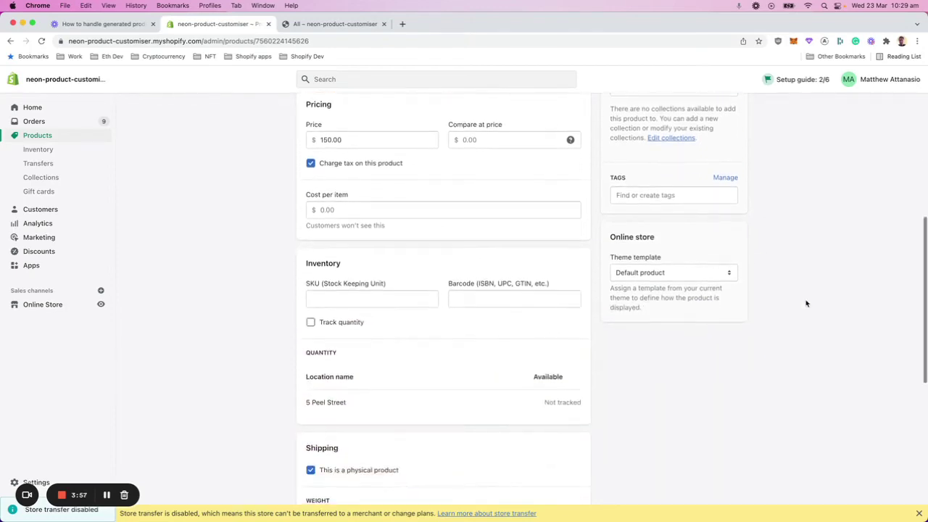
pyautogui.scroll(-2, 807, 303)
pyautogui.scroll(10, 804, 304)
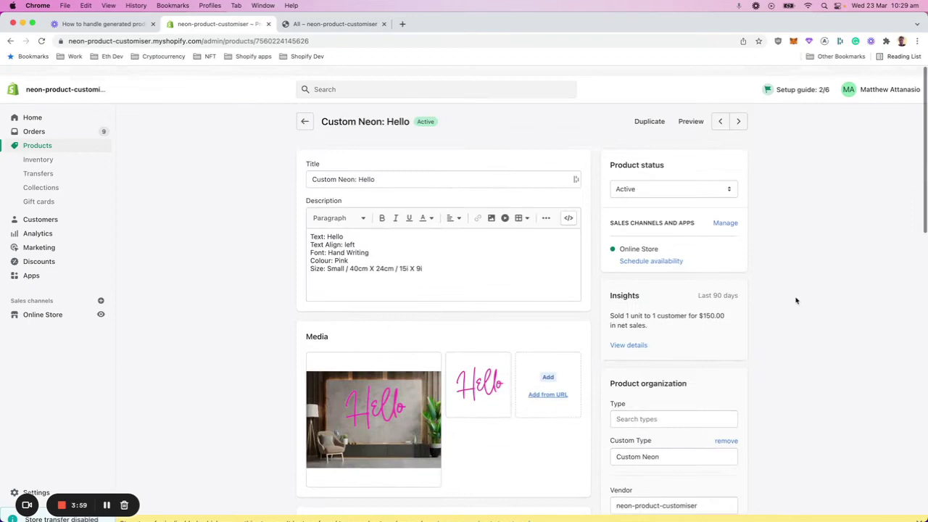
pyautogui.click(303, 113)
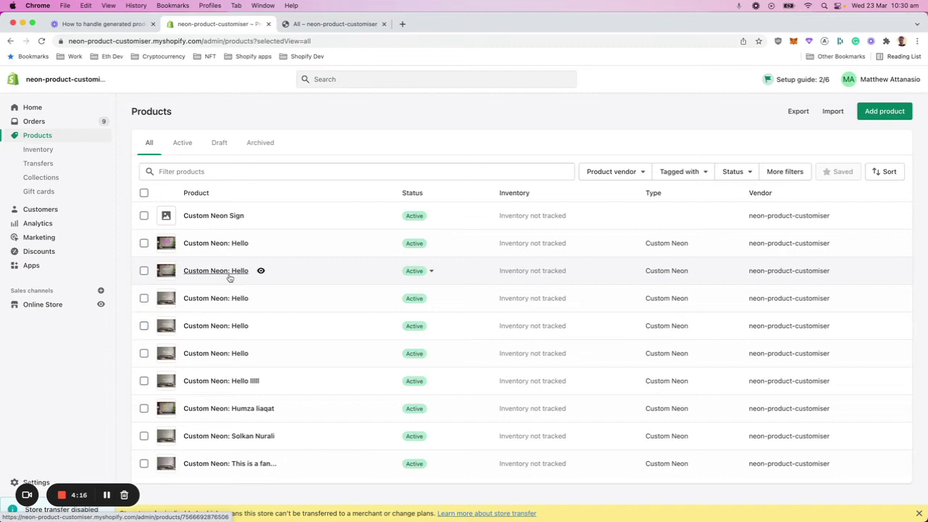
# Check the store's orders and abandoned checkouts, and switch back to the storefront catalog
pyautogui.click(58, 121)
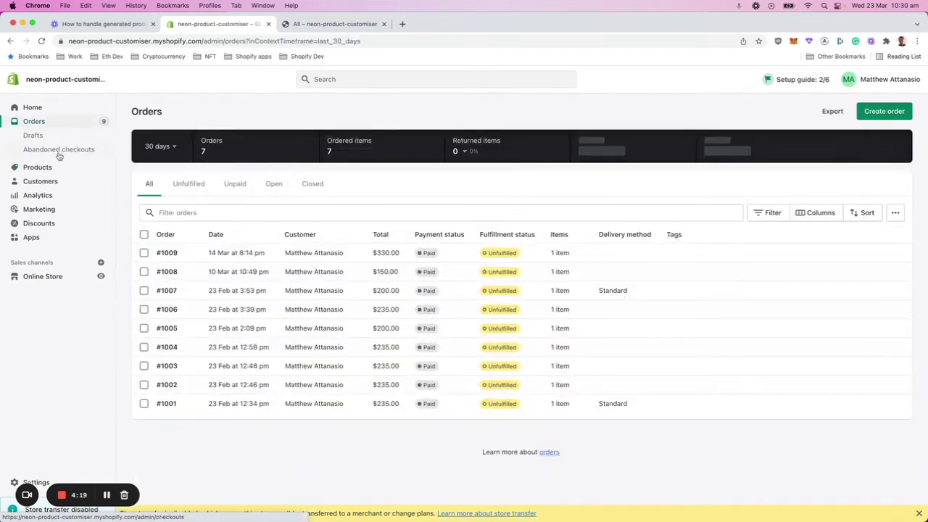
pyautogui.click(59, 153)
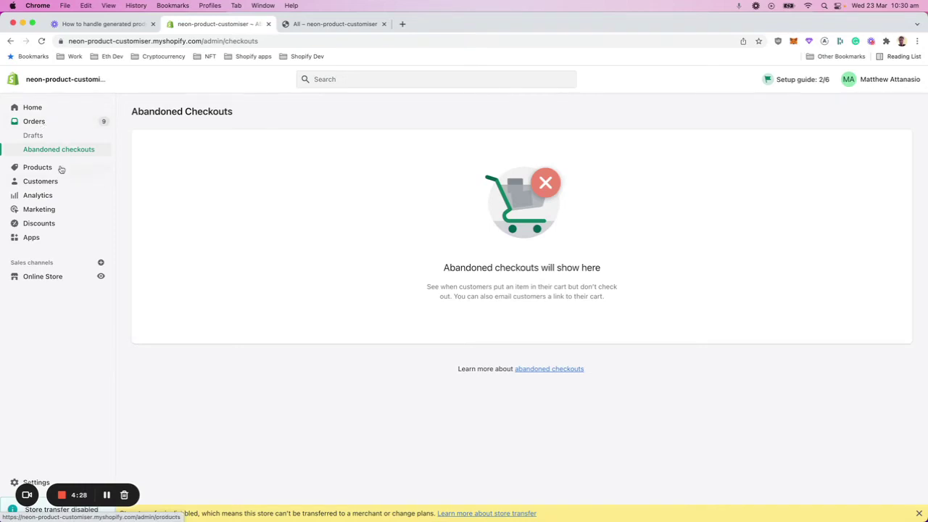
pyautogui.click(321, 24)
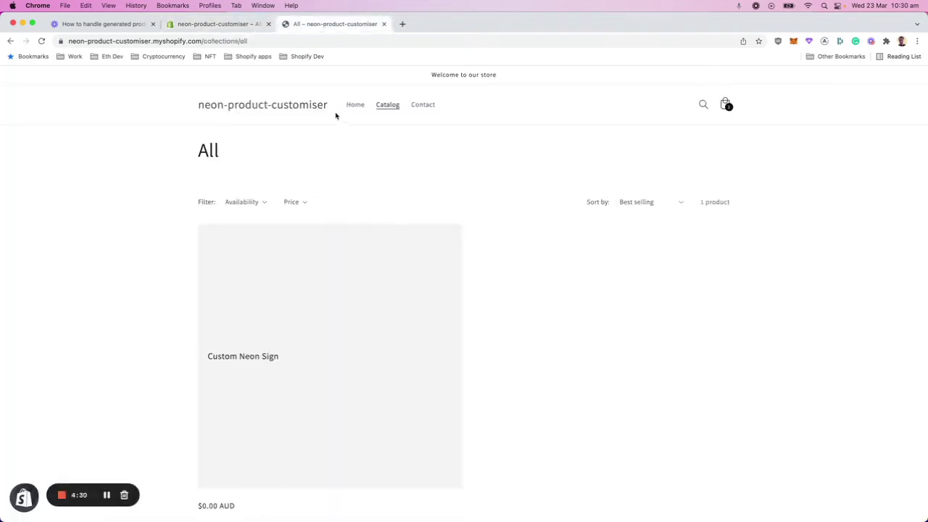
# From the storefront home page, finish the default Hello neon design, add it to the bag and proceed to checkout
pyautogui.click(359, 107)
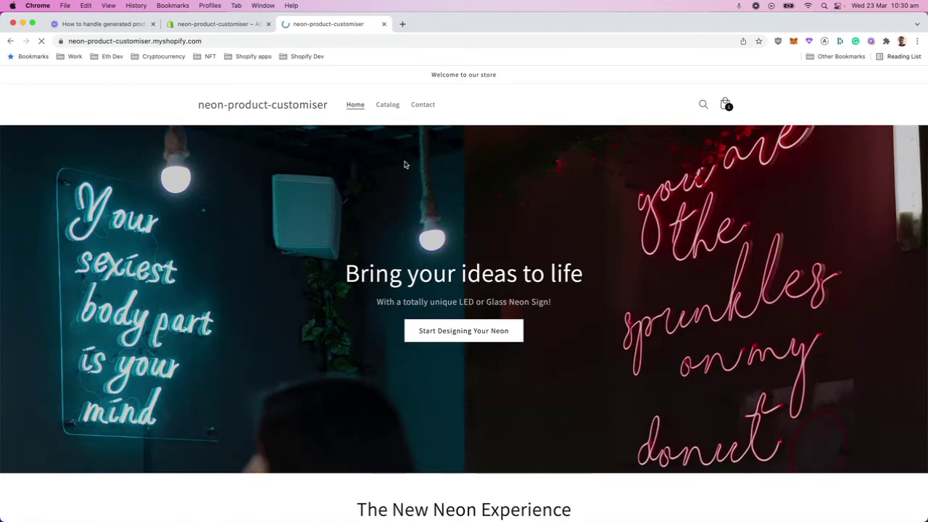
pyautogui.click(489, 336)
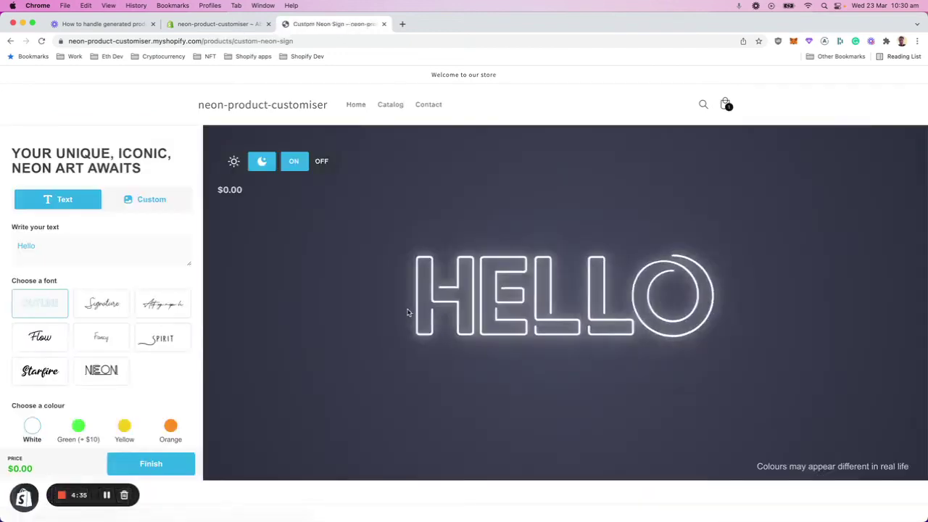
pyautogui.scroll(-4, 123, 263)
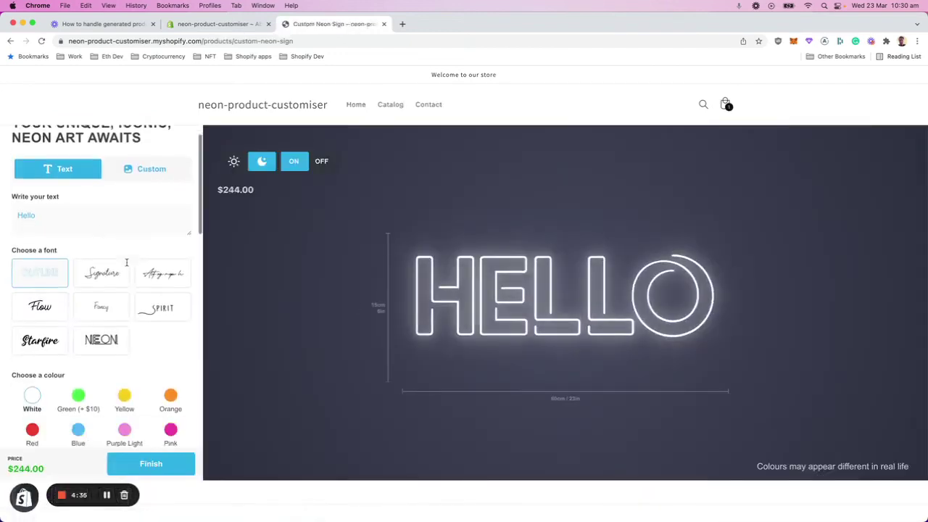
pyautogui.click(161, 473)
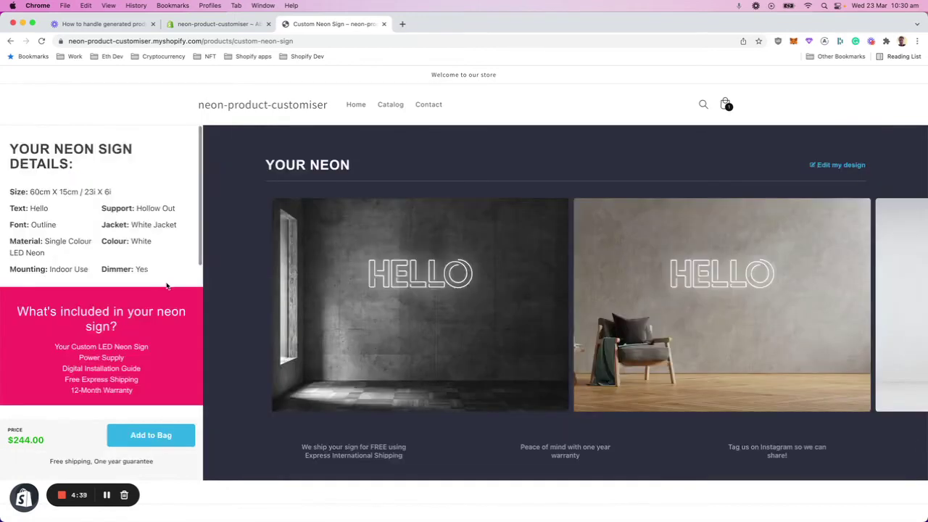
pyautogui.click(157, 439)
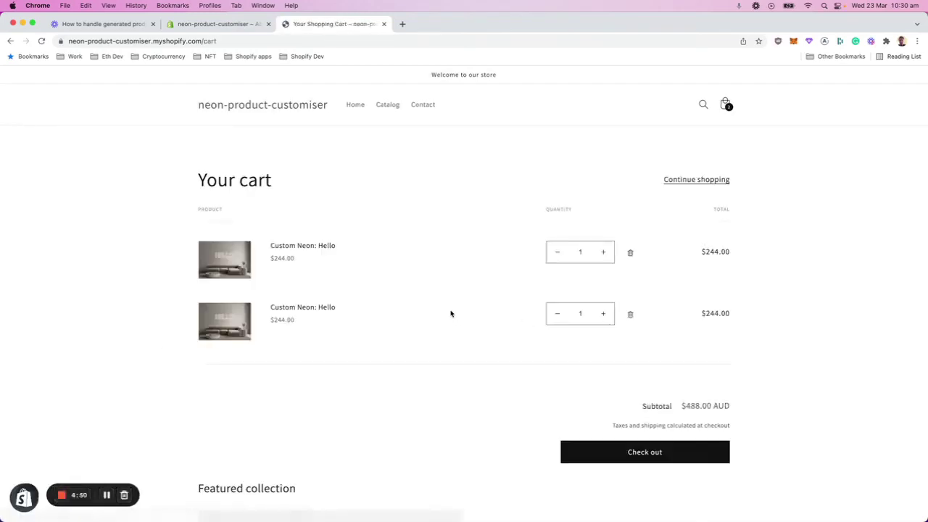
pyautogui.click(630, 452)
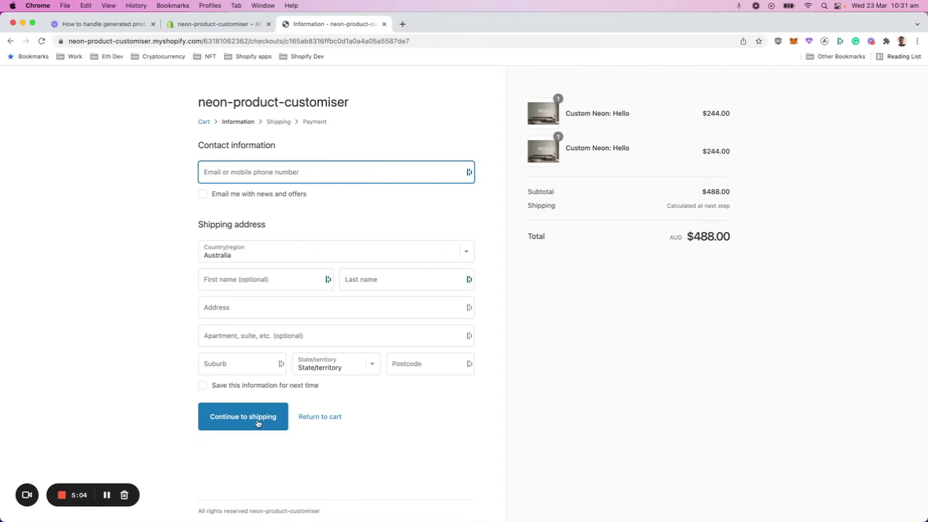
# Switch back to the store admin and review the Abandoned Checkouts page
pyautogui.click(191, 26)
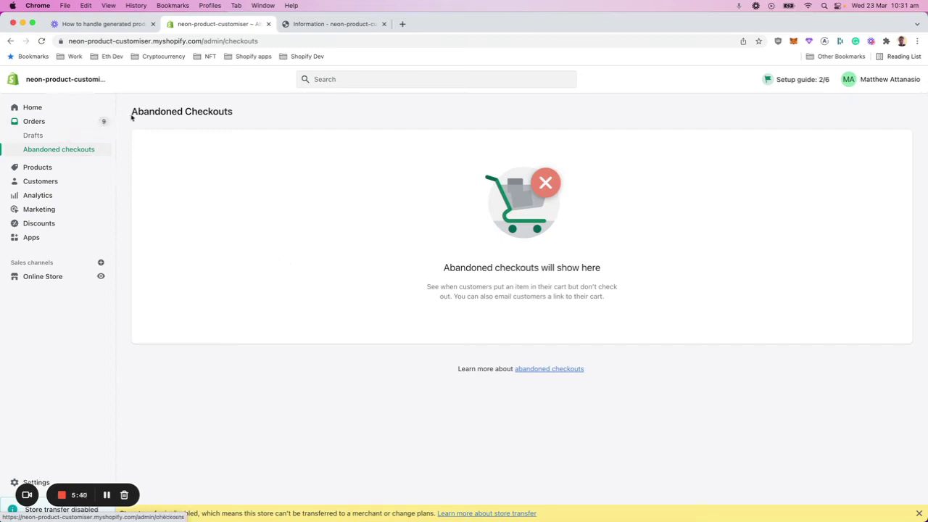
pyautogui.moveTo(132, 113); pyautogui.dragTo(230, 112)
pyautogui.click(243, 116)
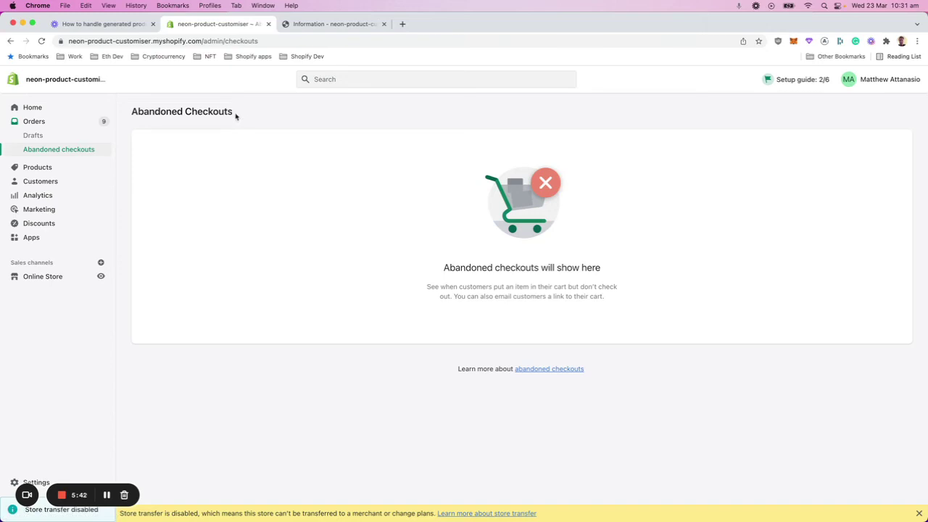
# Examine the description, pricing, custom type and tags of the product "Custom Neon: This is a fan...", and return to the product list
pyautogui.click(50, 167)
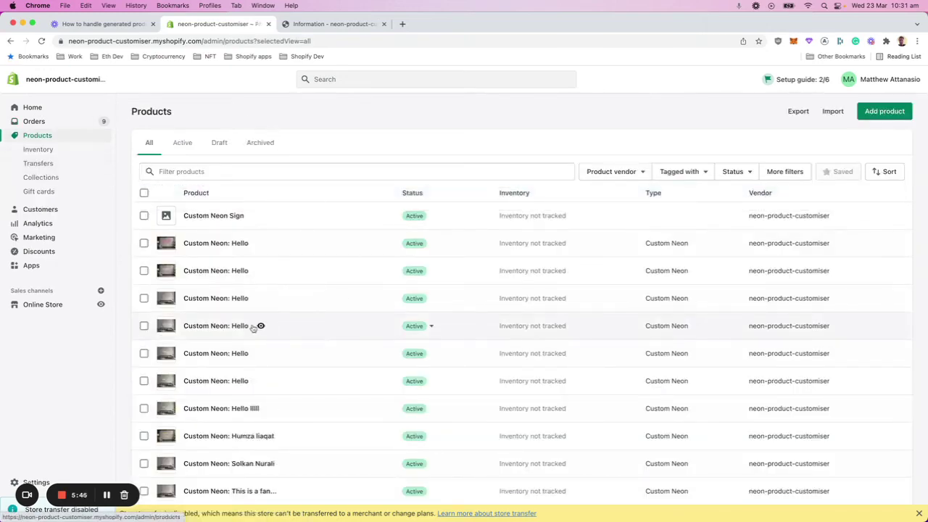
pyautogui.scroll(-1, 348, 373)
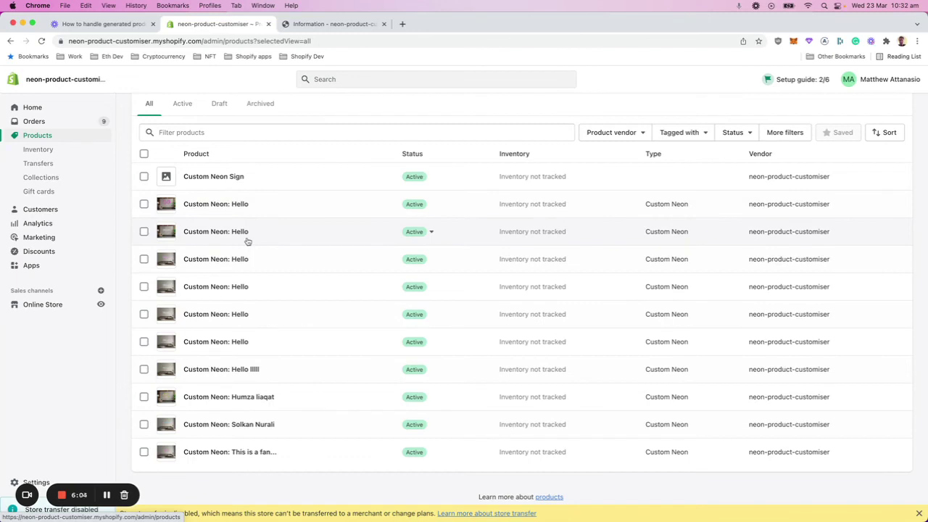
pyautogui.click(256, 452)
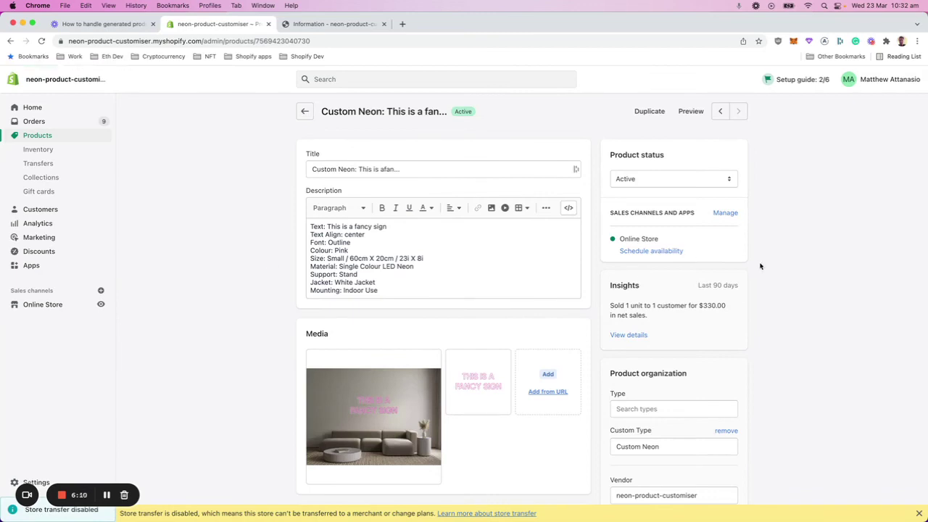
pyautogui.scroll(-5, 775, 264)
pyautogui.scroll(-2, 775, 264)
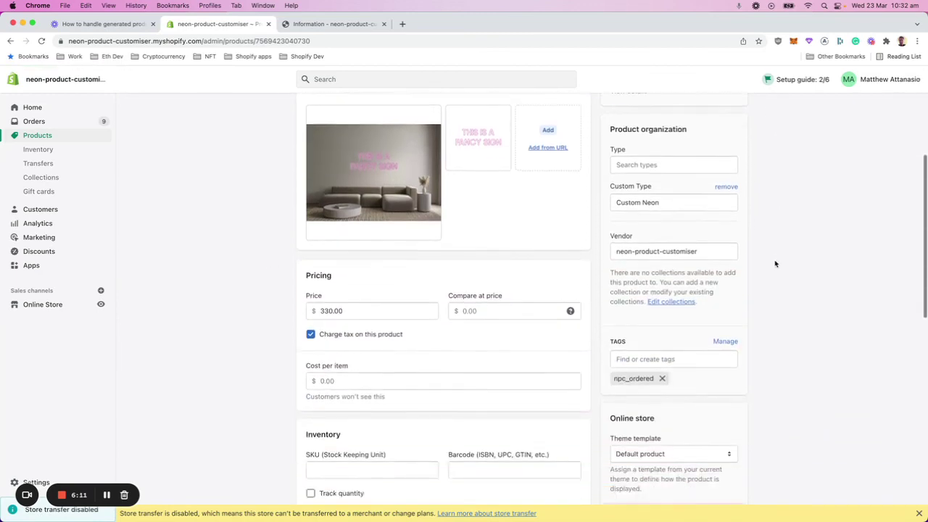
pyautogui.scroll(5, 483, 193)
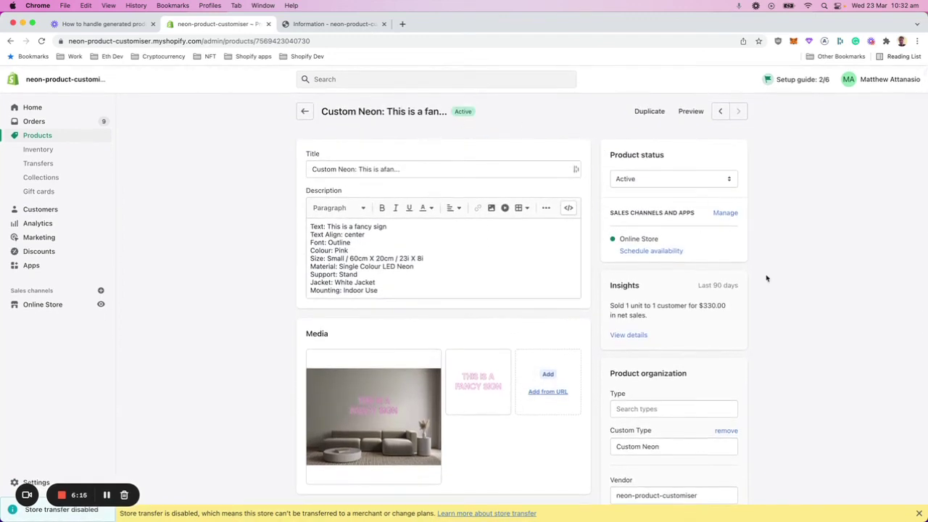
pyautogui.scroll(-10, 766, 277)
pyautogui.scroll(1, 732, 270)
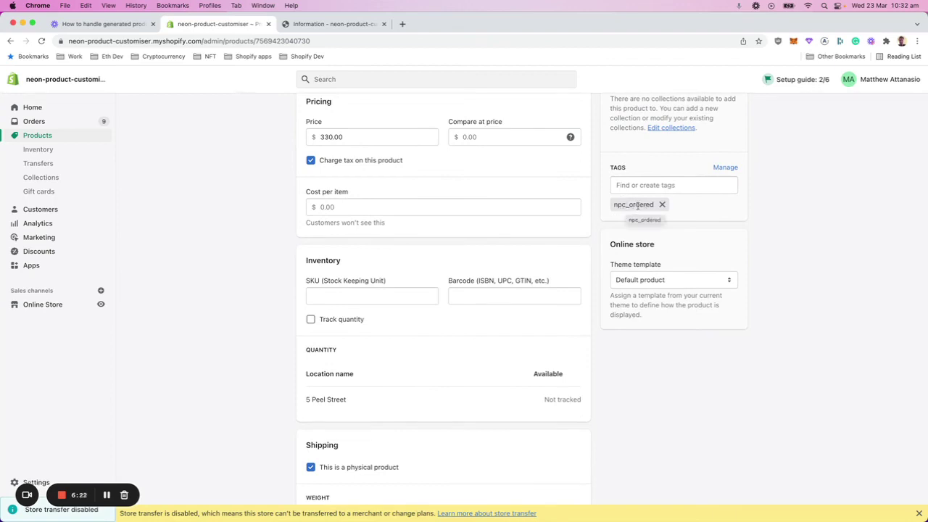
pyautogui.scroll(1, 663, 224)
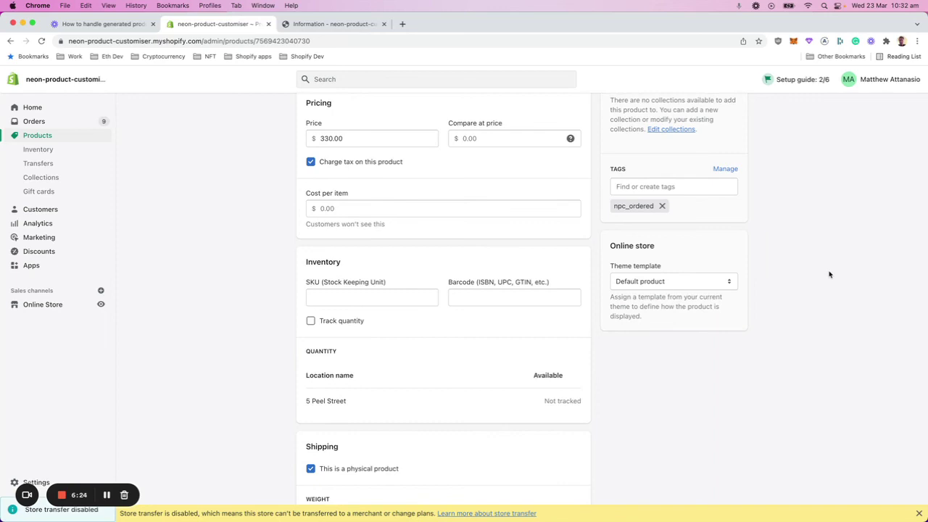
pyautogui.scroll(3, 829, 273)
pyautogui.scroll(10, 820, 279)
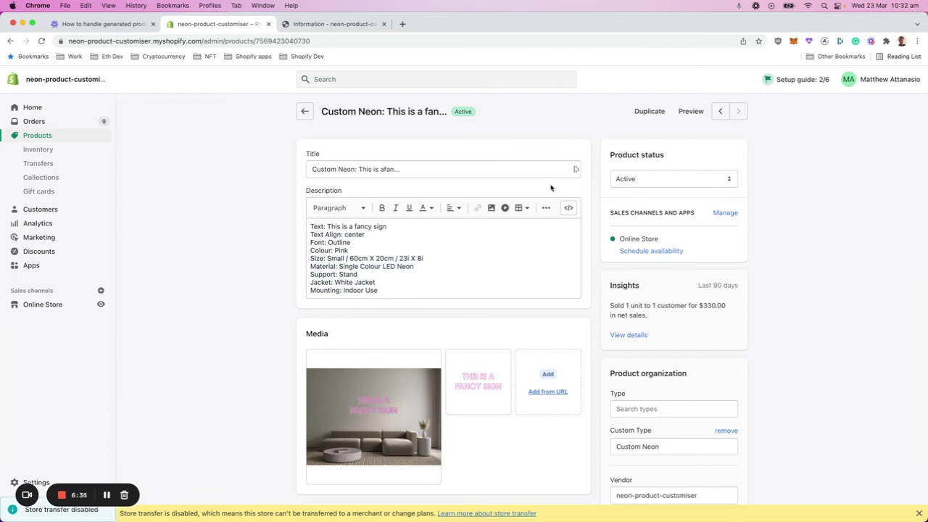
pyautogui.click(304, 112)
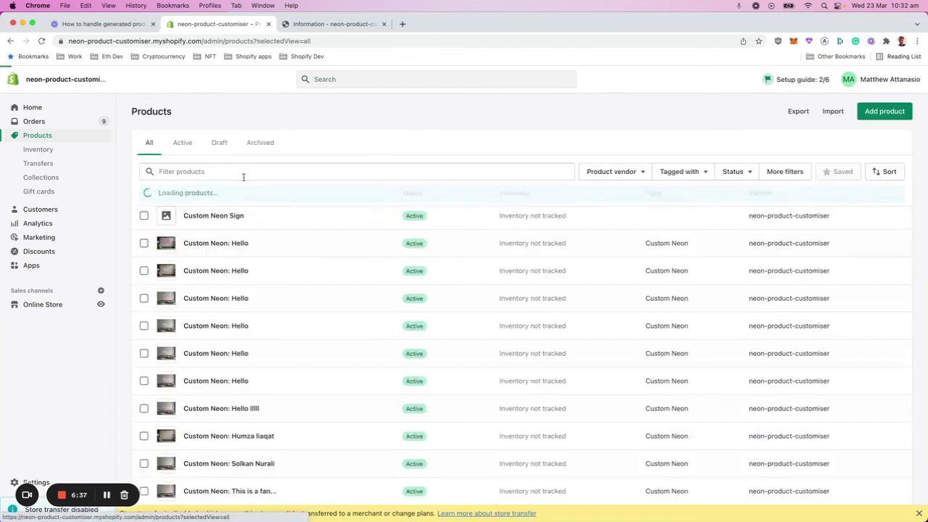